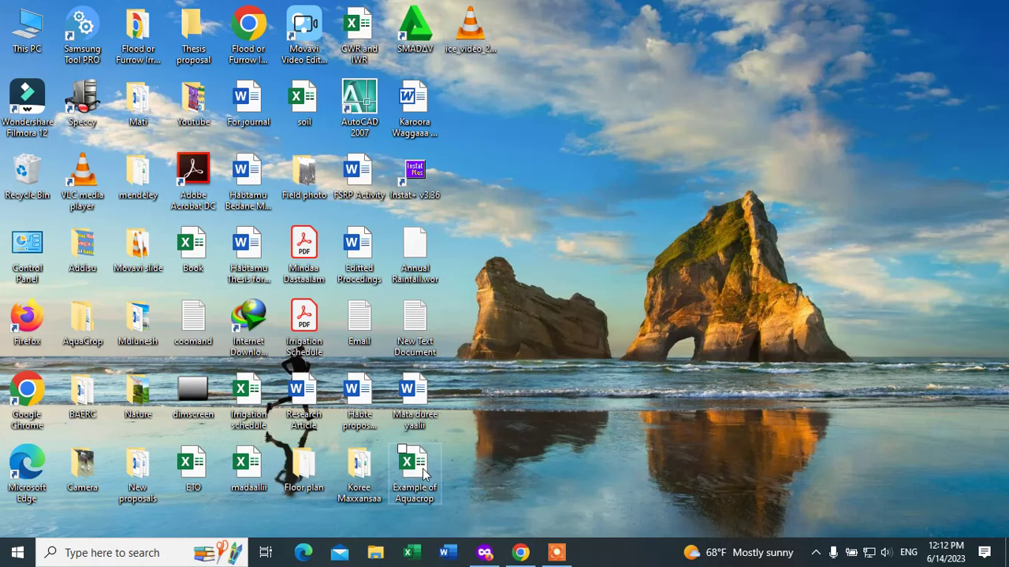
Open the Example of Aquacrop workbook and go to the first rows of the climate data
{"action": "double_click", "coordinate": [413, 470]}
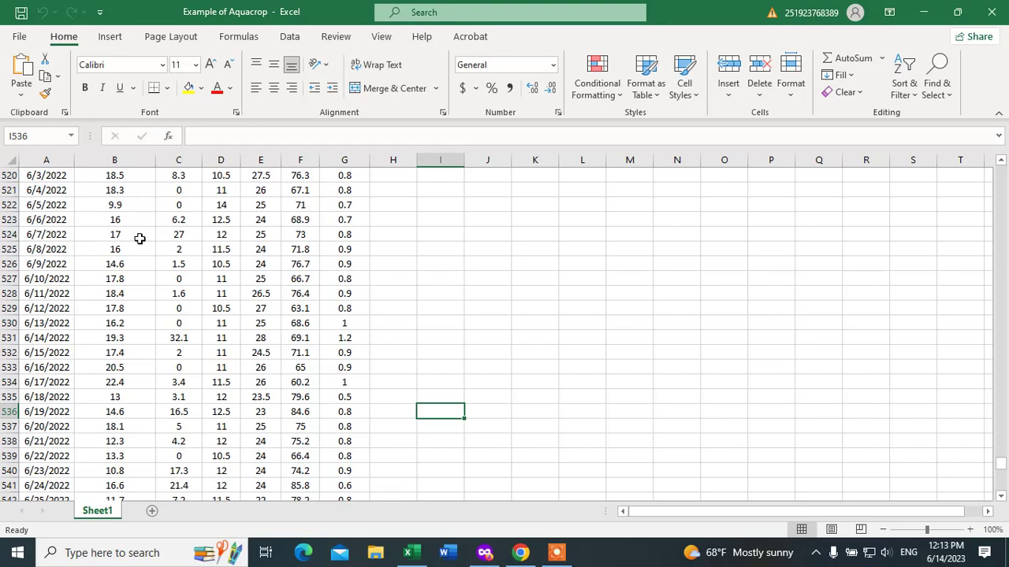
{"action": "scroll", "coordinate": [604, 271], "scroll_direction": "up", "scroll_amount": 5}
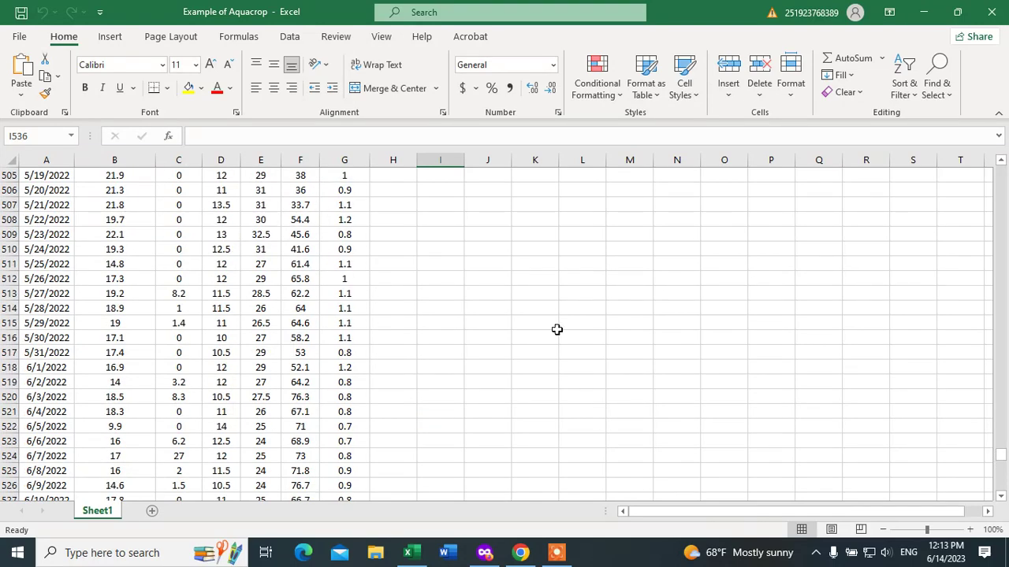
{"action": "left_click_drag", "start_coordinate": [1002, 462], "coordinate": [1002, 175]}
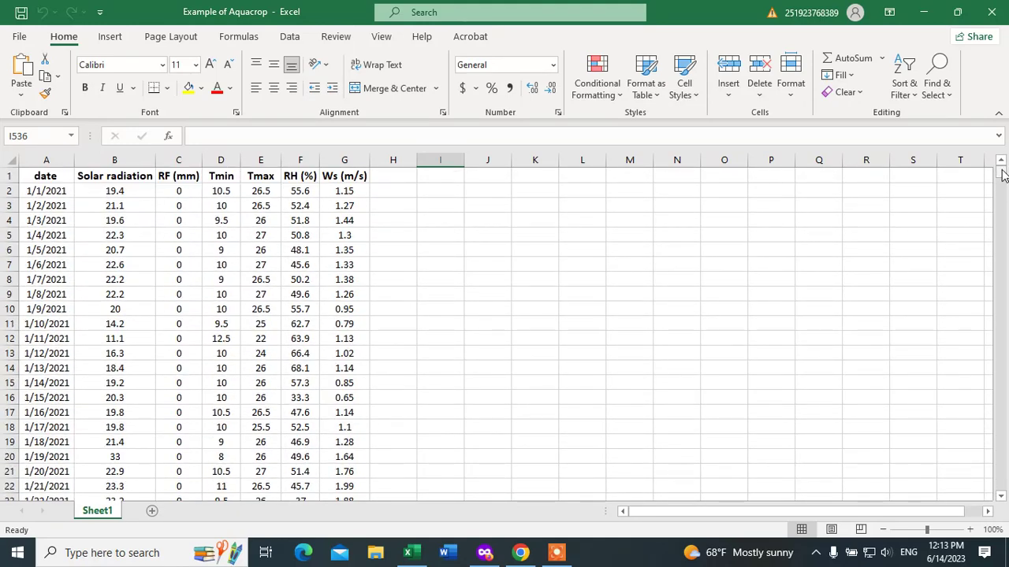
{"action": "key", "text": "XF86MonBrightnessDown"}
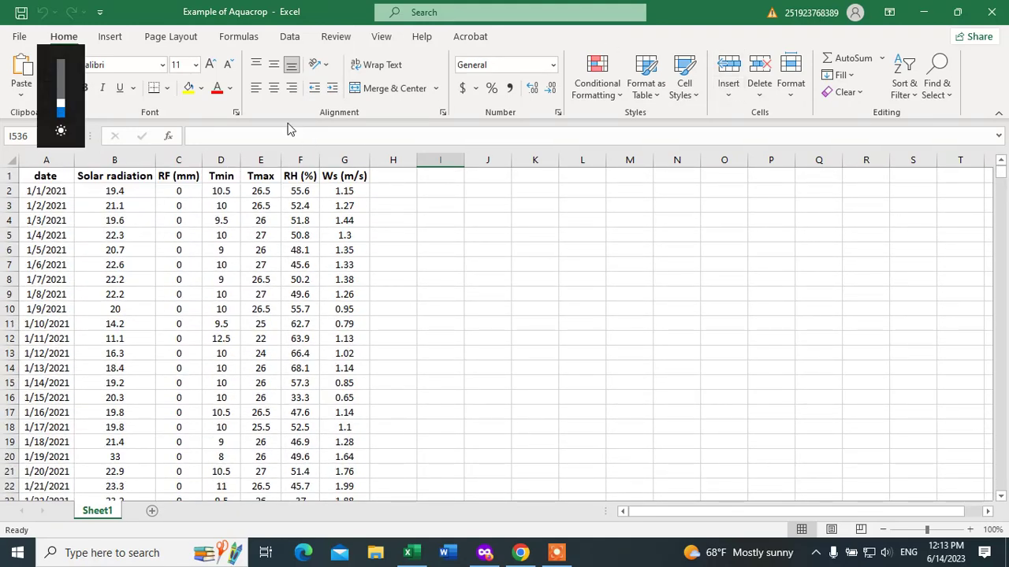
Examine the date column from its first to its last daily record
{"action": "left_click", "coordinate": [60, 192]}
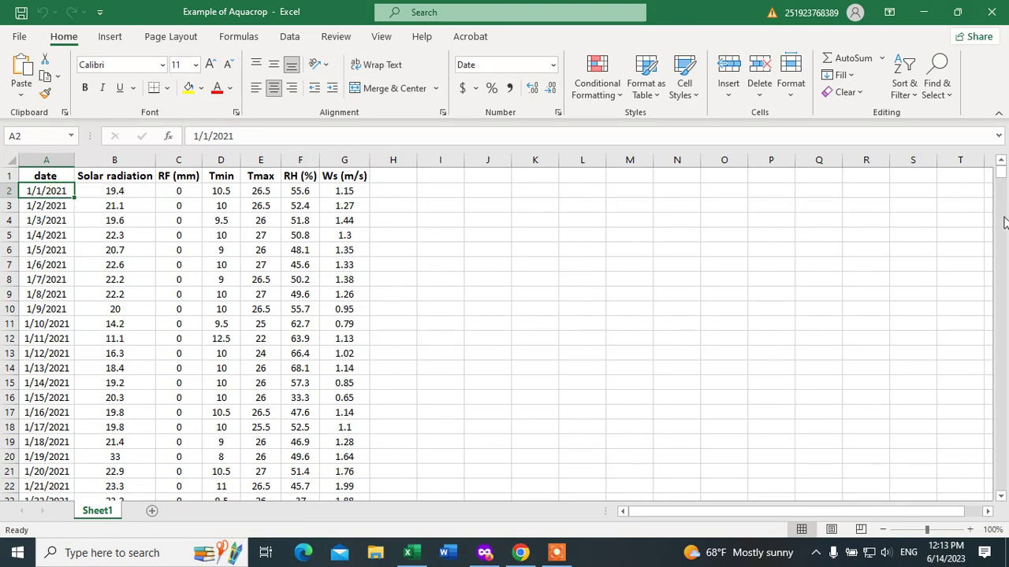
{"action": "left_click_drag", "start_coordinate": [1001, 172], "coordinate": [1003, 482]}
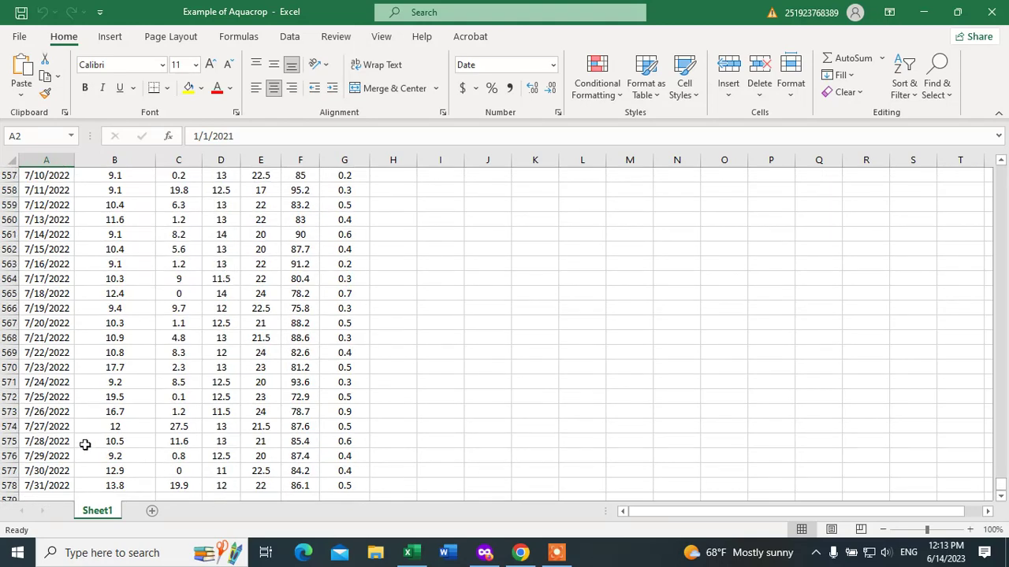
{"action": "scroll", "coordinate": [83, 442], "scroll_direction": "down", "scroll_amount": 1}
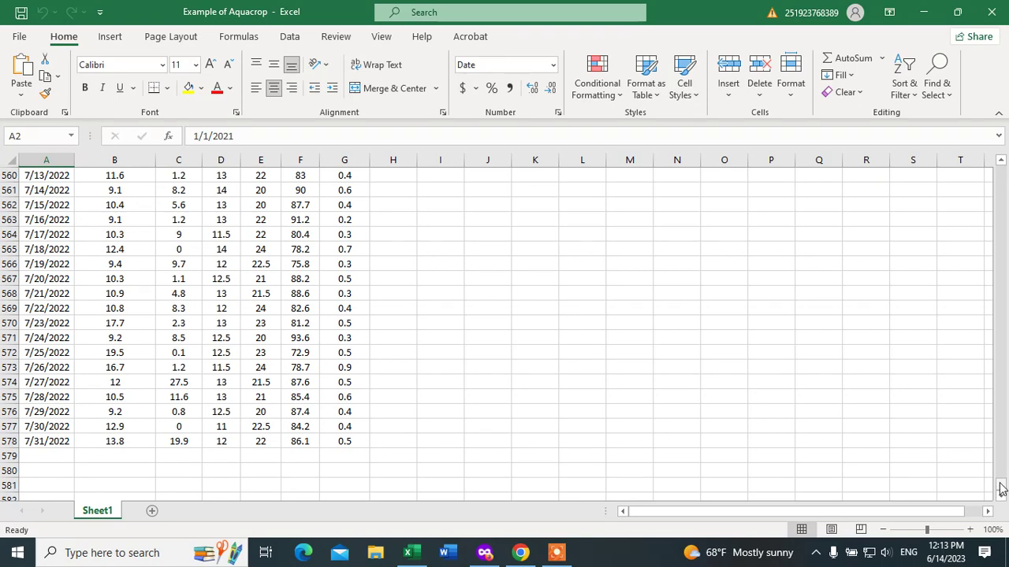
{"action": "left_click_drag", "start_coordinate": [1001, 489], "coordinate": [1001, 164]}
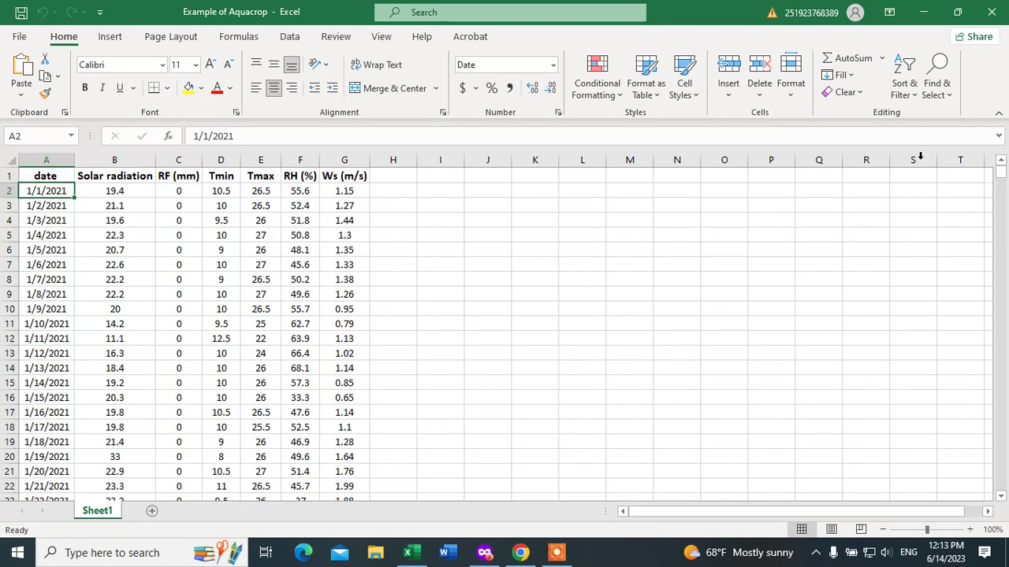
{"action": "left_click", "coordinate": [443, 233]}
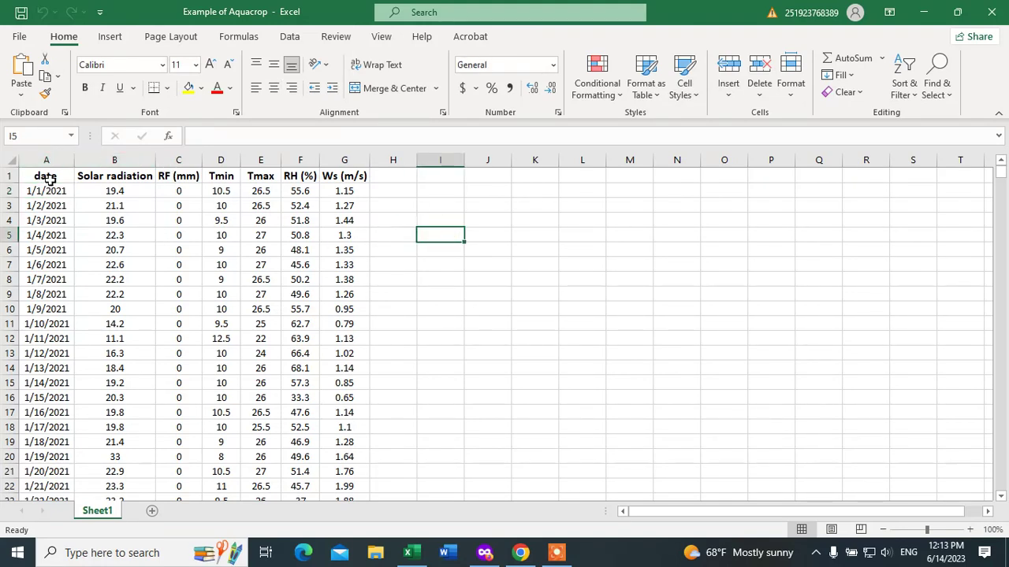
{"action": "left_click", "coordinate": [48, 180]}
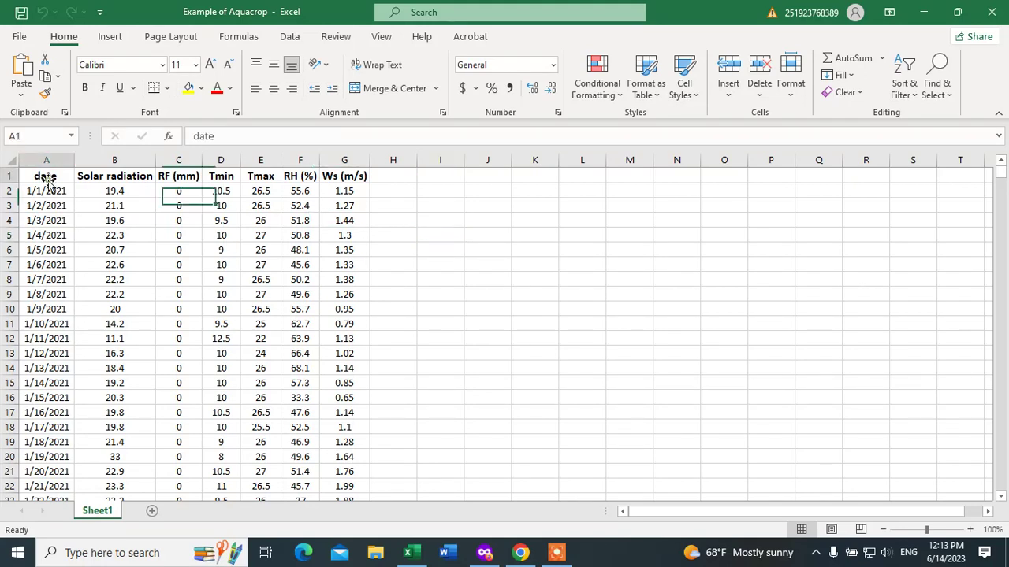
{"action": "left_click", "coordinate": [49, 194]}
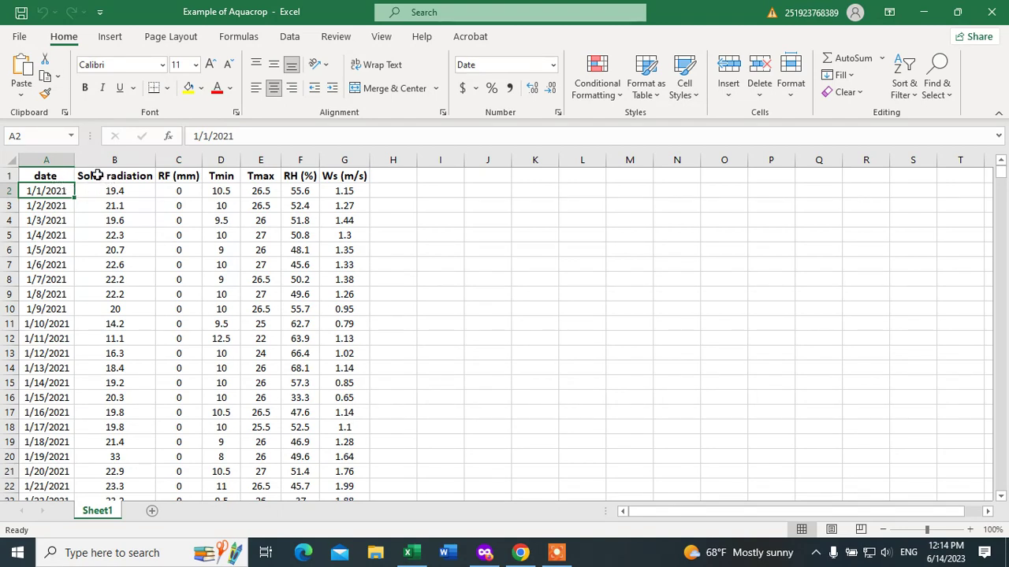
Examine the climate columns: Solar radiation, RF (mm), Tmin, Tmax, RH (%) and Ws (m/s)
{"action": "left_click", "coordinate": [101, 191]}
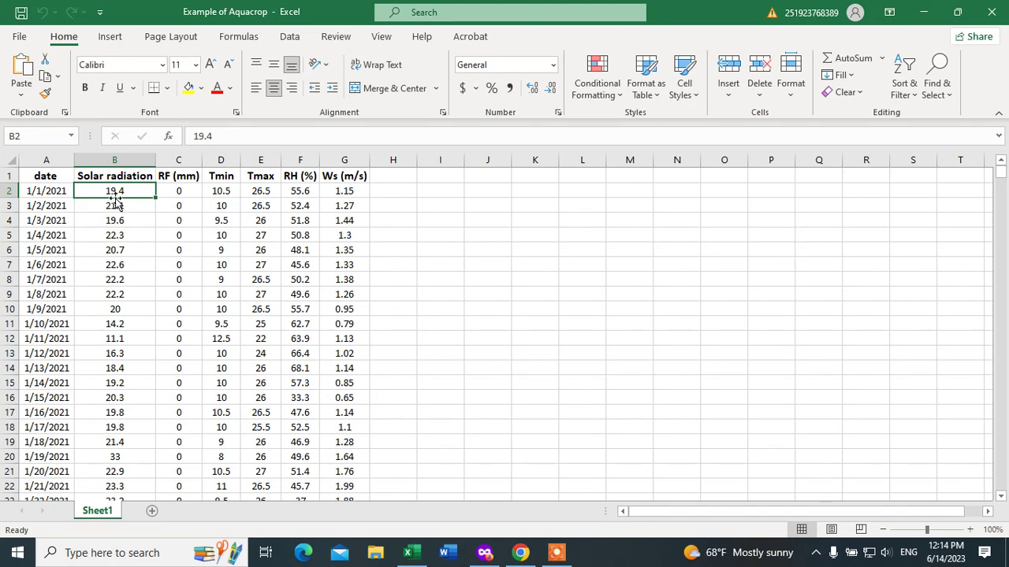
{"action": "left_click", "coordinate": [179, 180]}
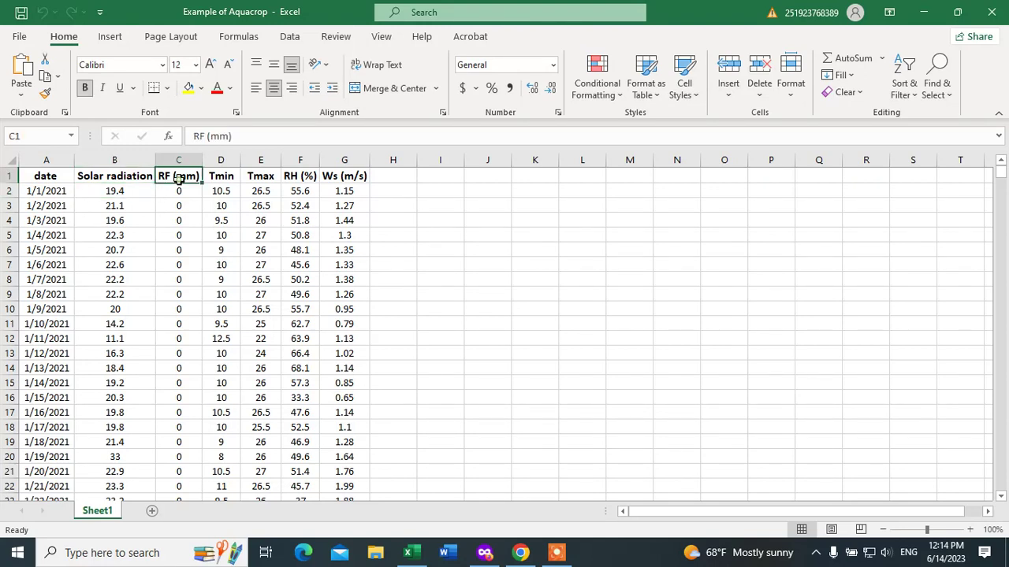
{"action": "left_click", "coordinate": [221, 178]}
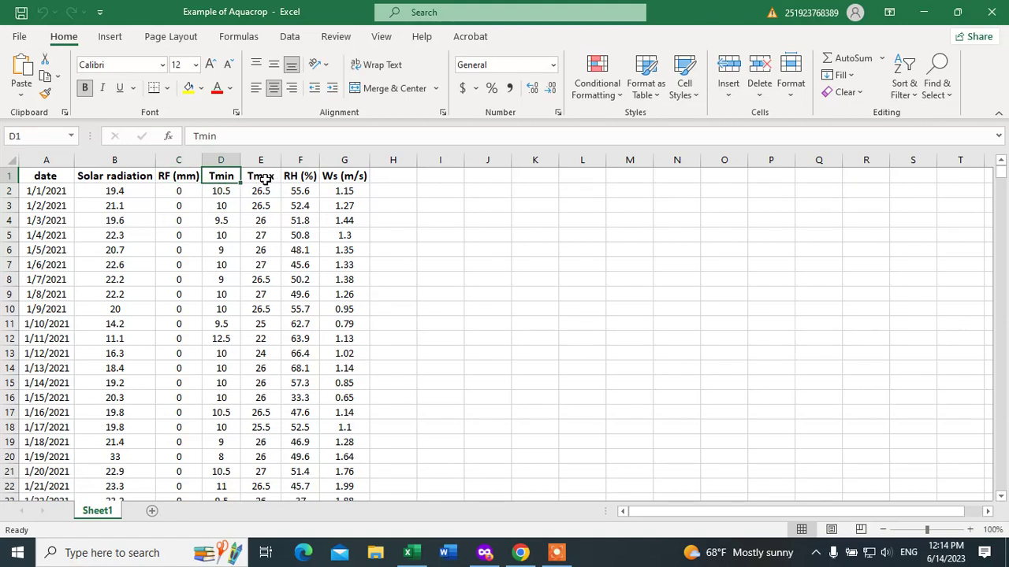
{"action": "left_click", "coordinate": [263, 178]}
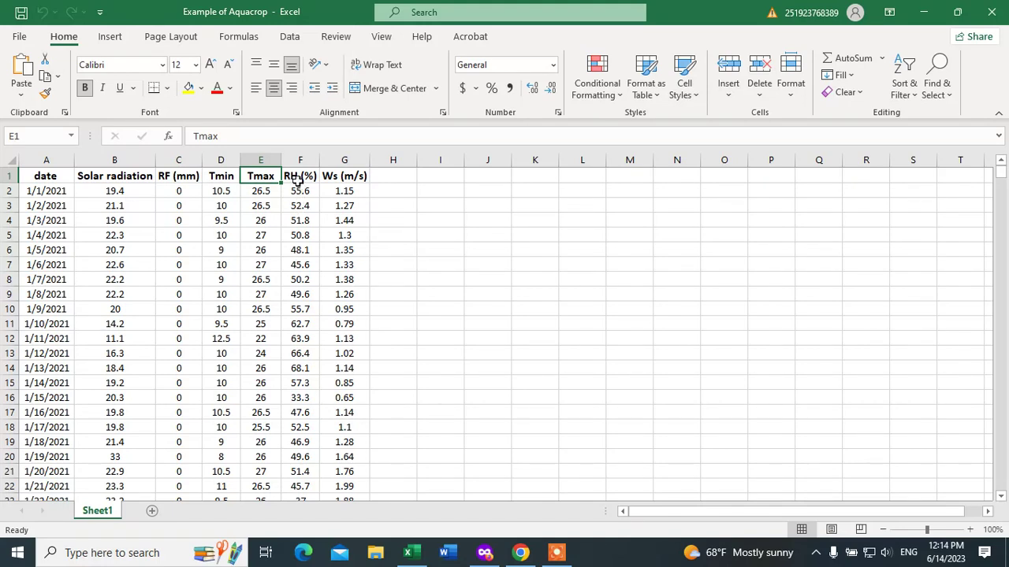
{"action": "left_click", "coordinate": [326, 178]}
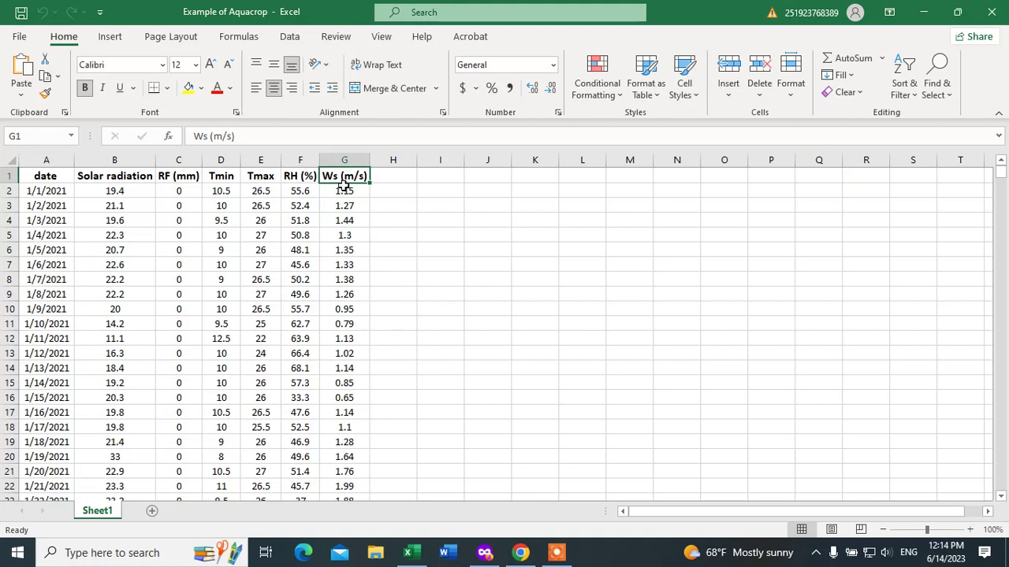
{"action": "left_click", "coordinate": [391, 201]}
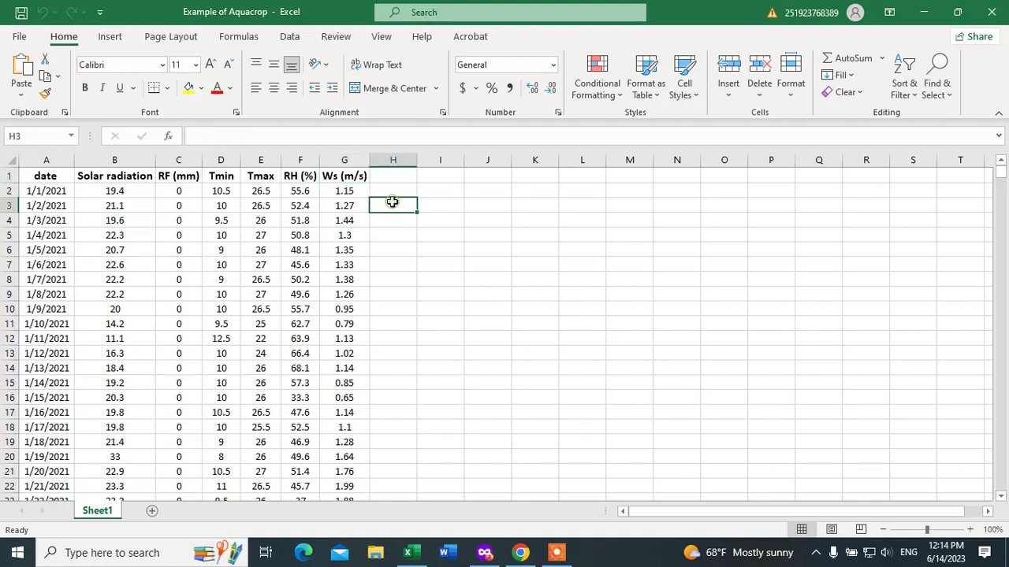
{"action": "left_click", "coordinate": [107, 178]}
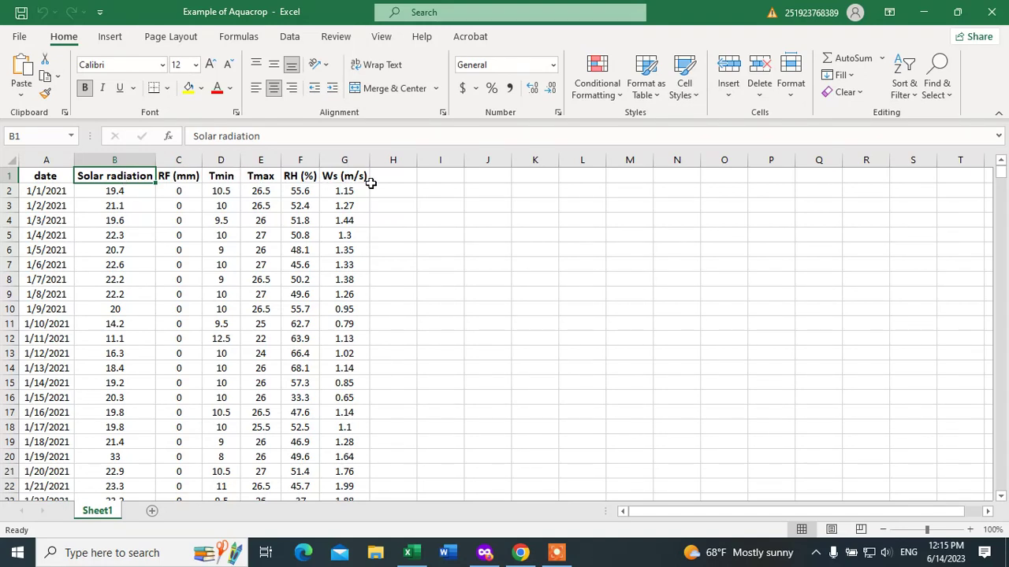
{"action": "left_click", "coordinate": [394, 187]}
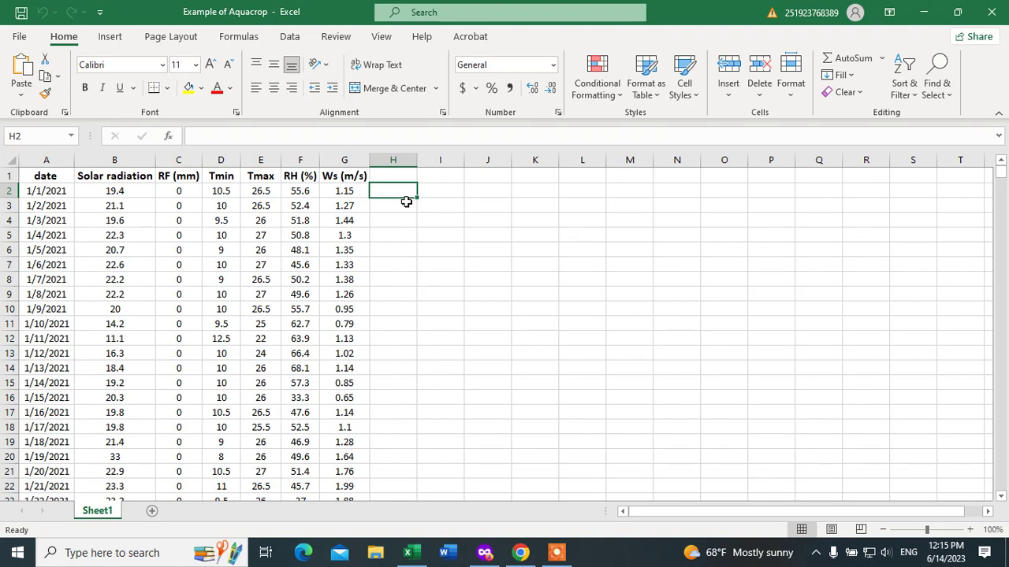
{"action": "left_click", "coordinate": [394, 176]}
{"action": "left_click", "coordinate": [437, 176]}
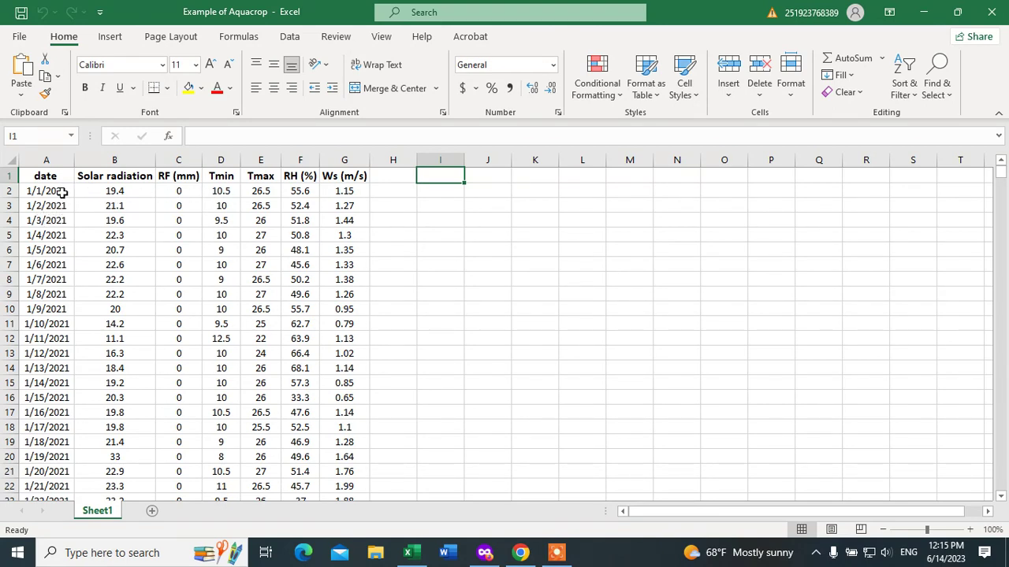
{"action": "scroll", "coordinate": [166, 276], "scroll_direction": "down", "scroll_amount": 3}
{"action": "scroll", "coordinate": [176, 295], "scroll_direction": "up", "scroll_amount": 3}
{"action": "left_click", "coordinate": [98, 191]}
{"action": "left_click_drag", "start_coordinate": [98, 191], "coordinate": [337, 248]}
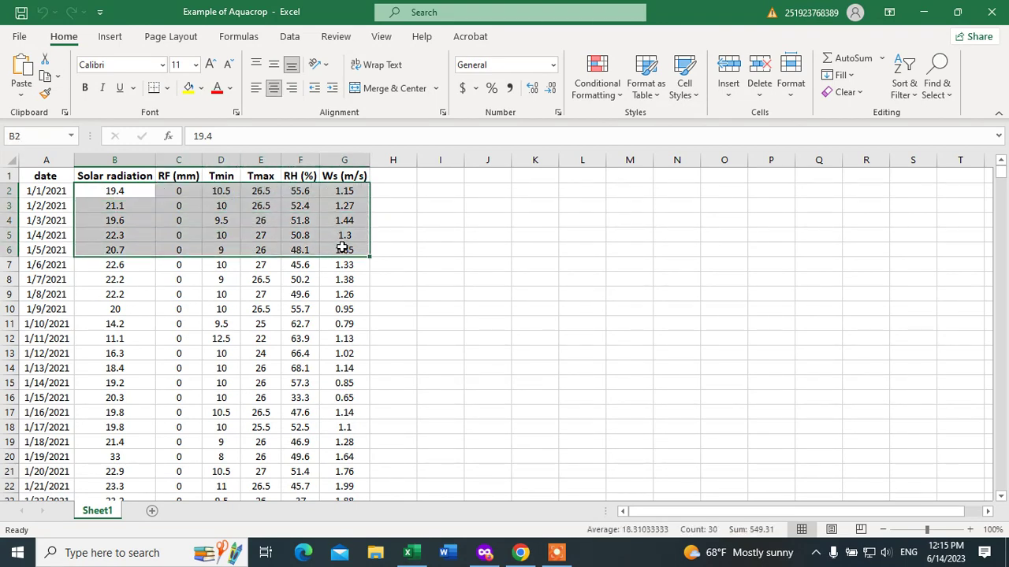
{"action": "left_click", "coordinate": [131, 193]}
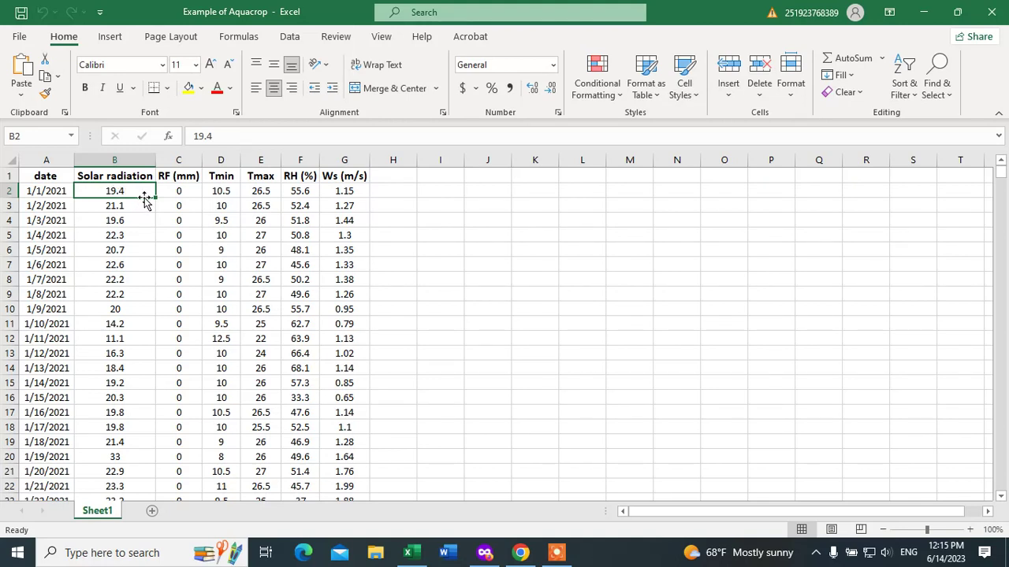
{"action": "left_click", "coordinate": [407, 189]}
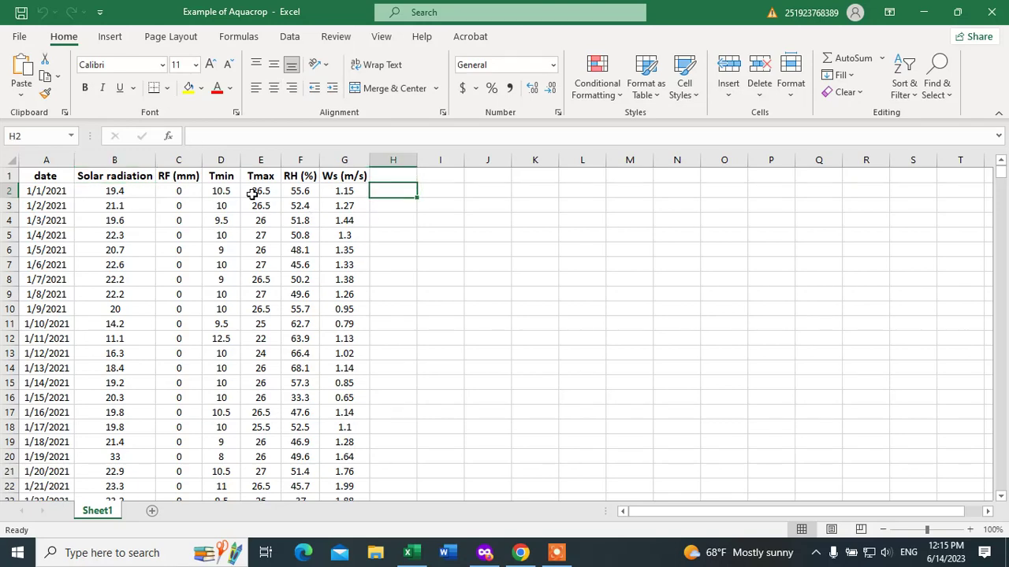
Copy the climate values in B2:G578, without the headings and dates, and return to the desktop
{"action": "left_click_drag", "start_coordinate": [120, 190], "coordinate": [333, 412]}
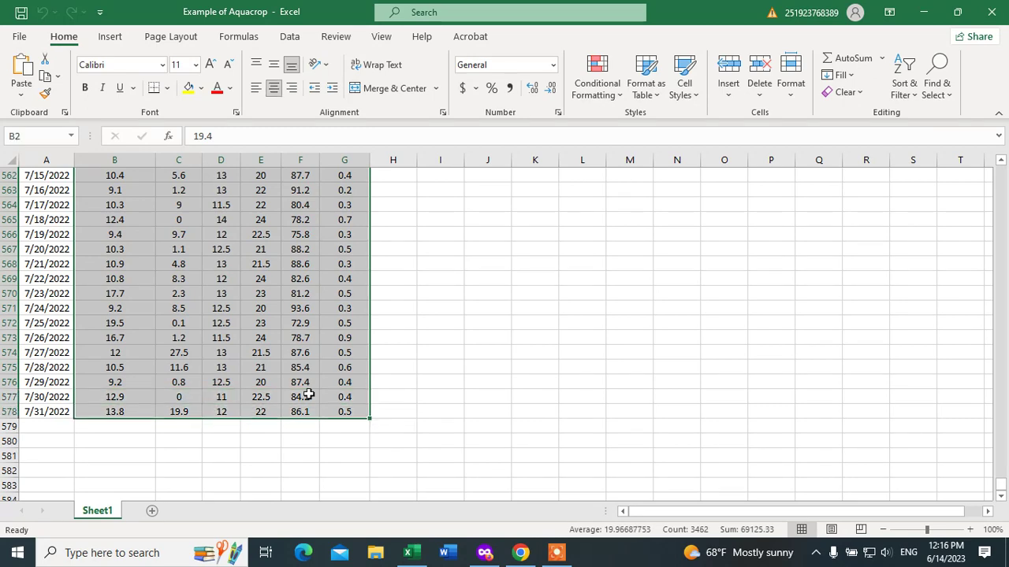
{"action": "left_click", "coordinate": [45, 76]}
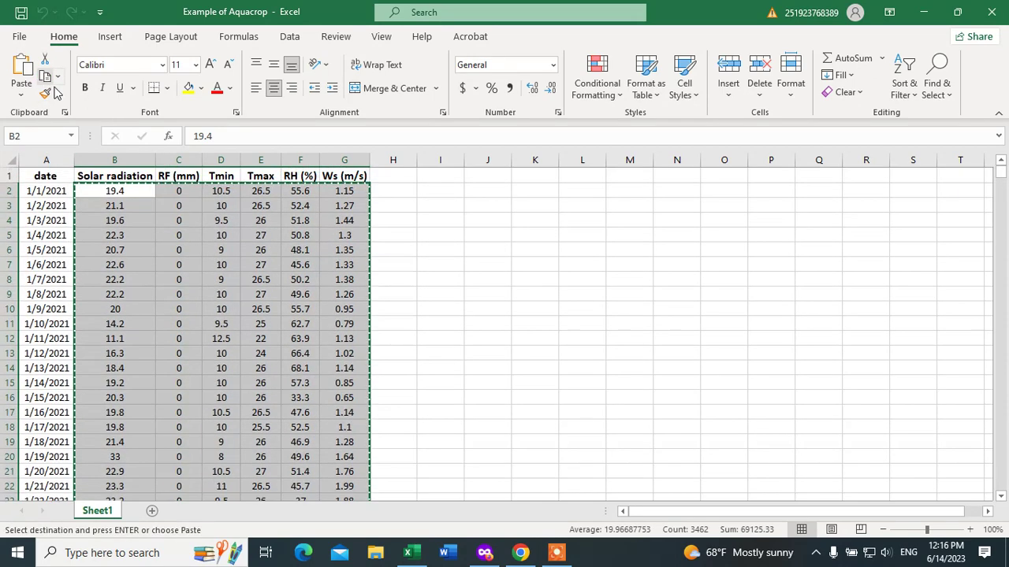
{"action": "left_click", "coordinate": [924, 14]}
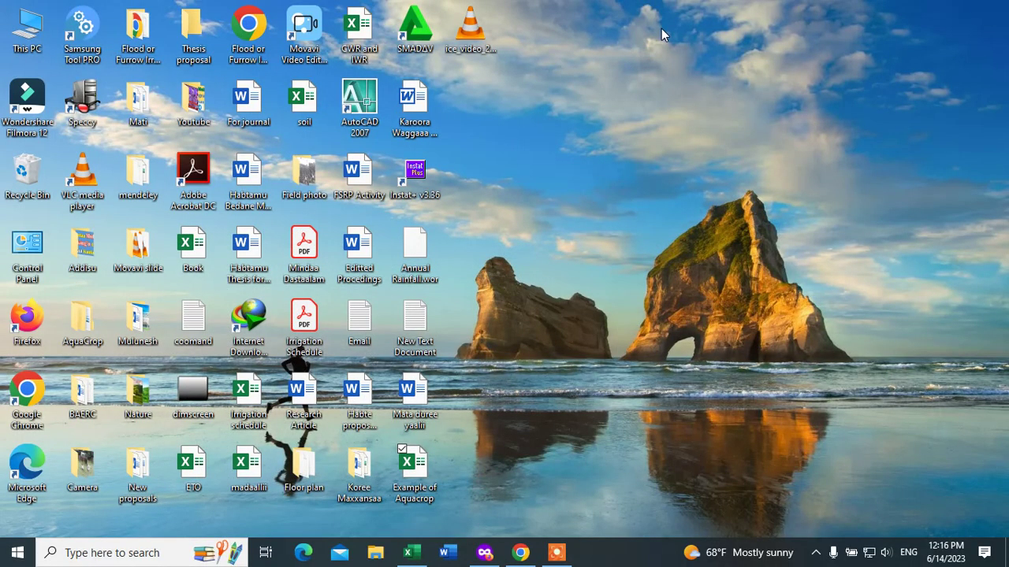
Create a new text document on the desktop and open it
{"action": "right_click", "coordinate": [637, 35]}
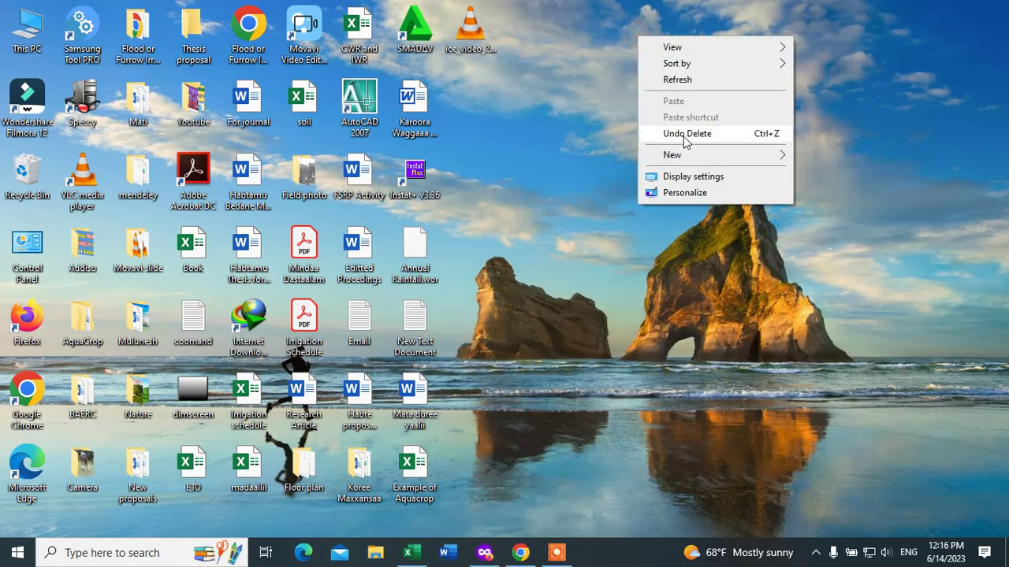
{"action": "mouse_move", "coordinate": [771, 159]}
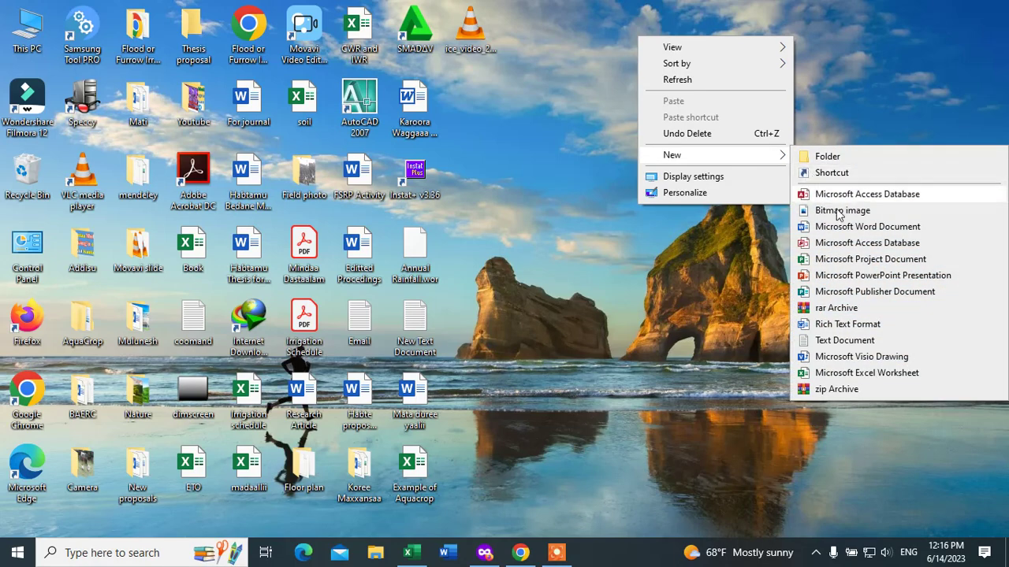
{"action": "left_click", "coordinate": [829, 347]}
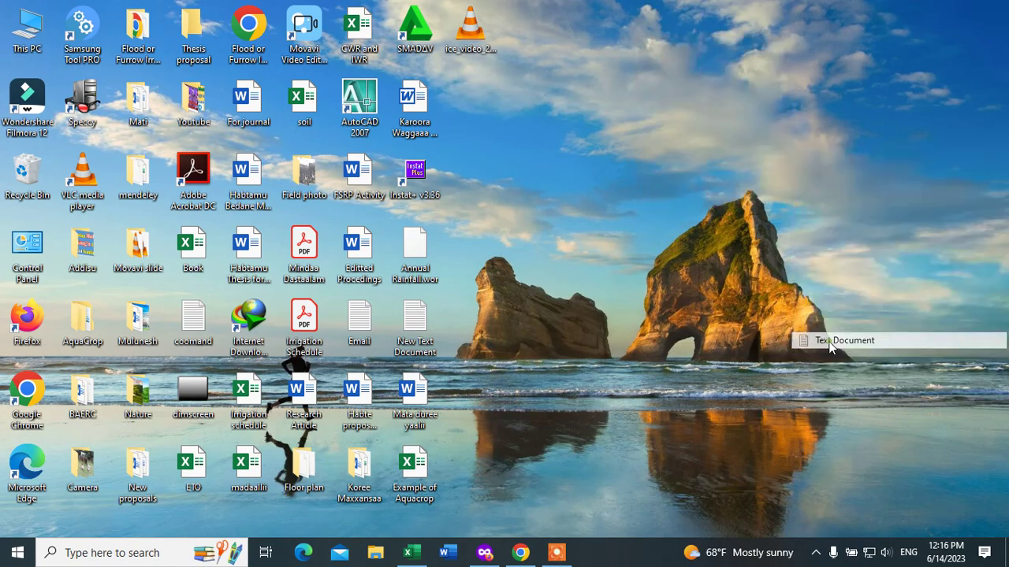
{"action": "left_click", "coordinate": [641, 93]}
{"action": "double_click", "coordinate": [466, 99]}
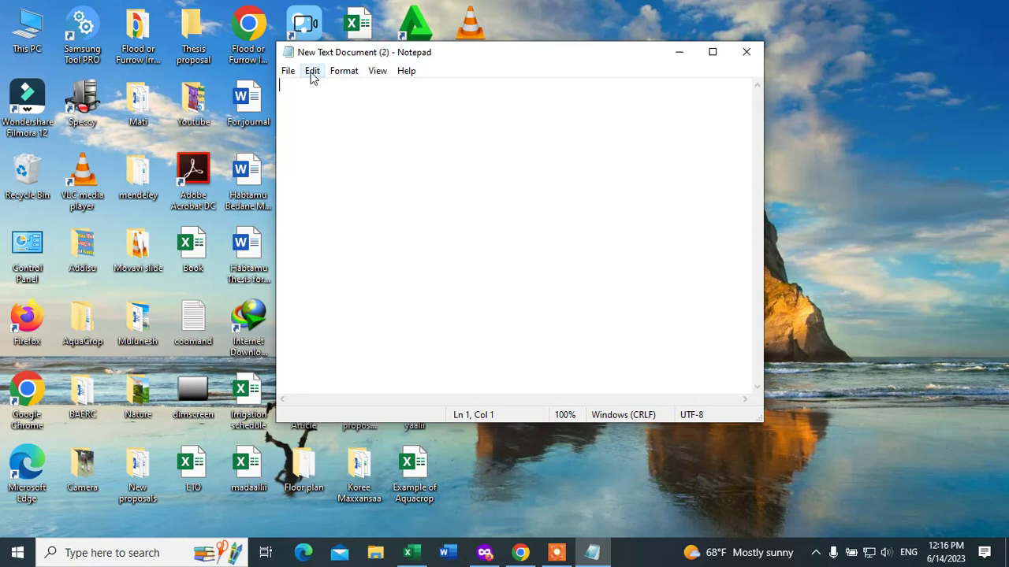
Paste the copied climate values into the text document and check them from the first line
{"action": "left_click", "coordinate": [313, 72]}
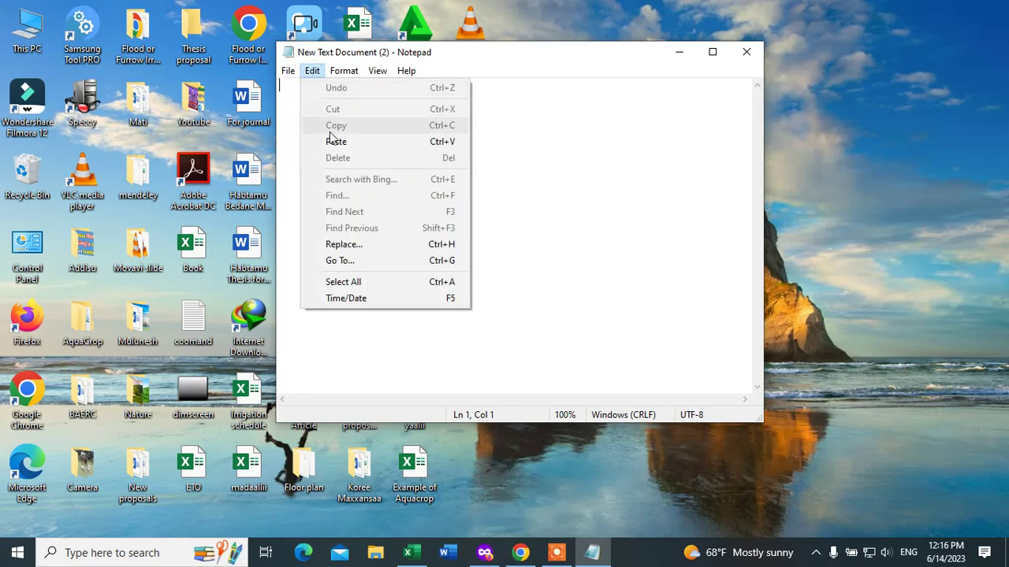
{"action": "left_click", "coordinate": [336, 142]}
{"action": "scroll", "coordinate": [331, 138], "scroll_direction": "up", "scroll_amount": 6}
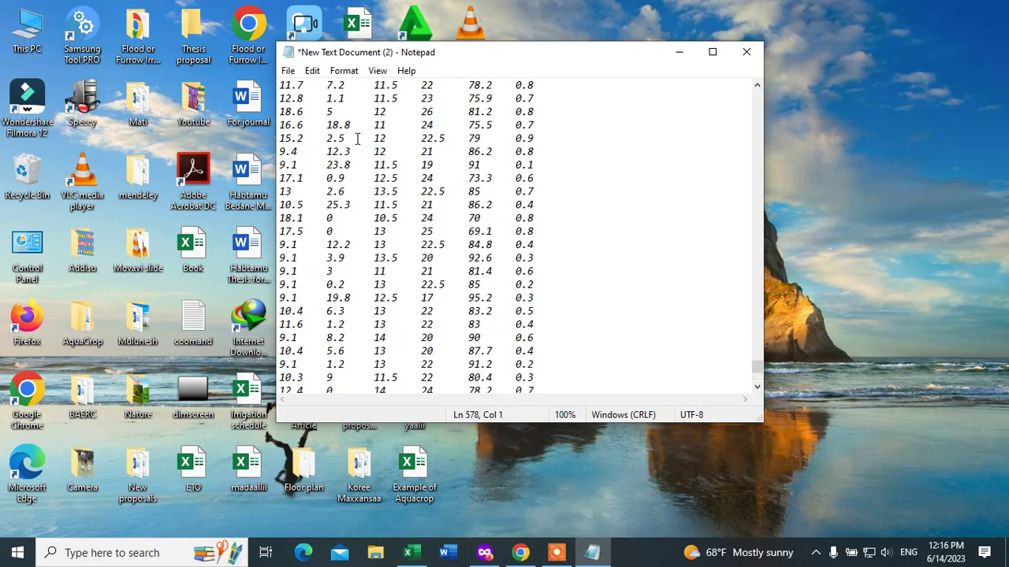
{"action": "left_click_drag", "start_coordinate": [758, 368], "coordinate": [749, 89]}
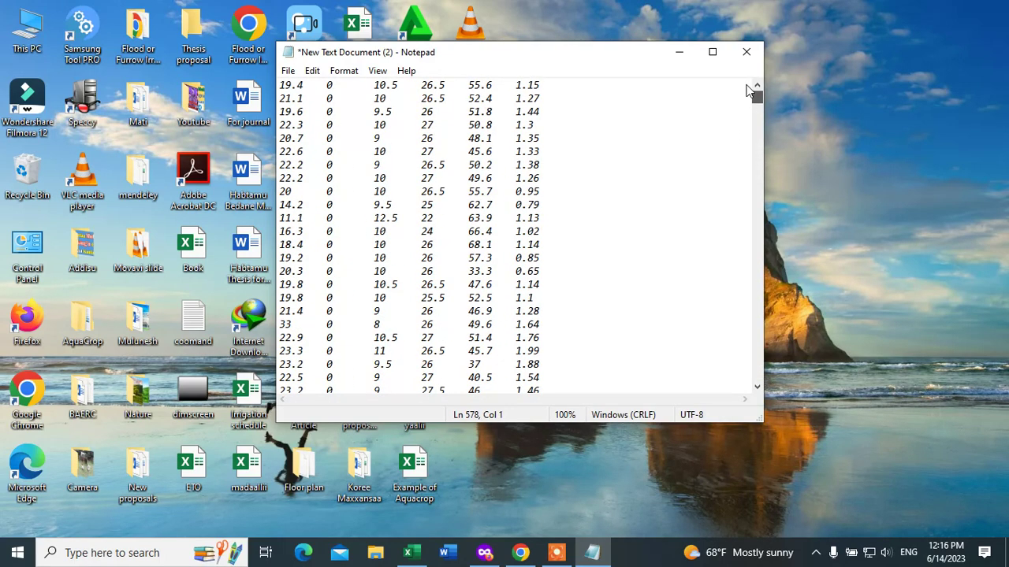
Save the text document with the pasted climate values and close it
{"action": "left_click", "coordinate": [289, 72]}
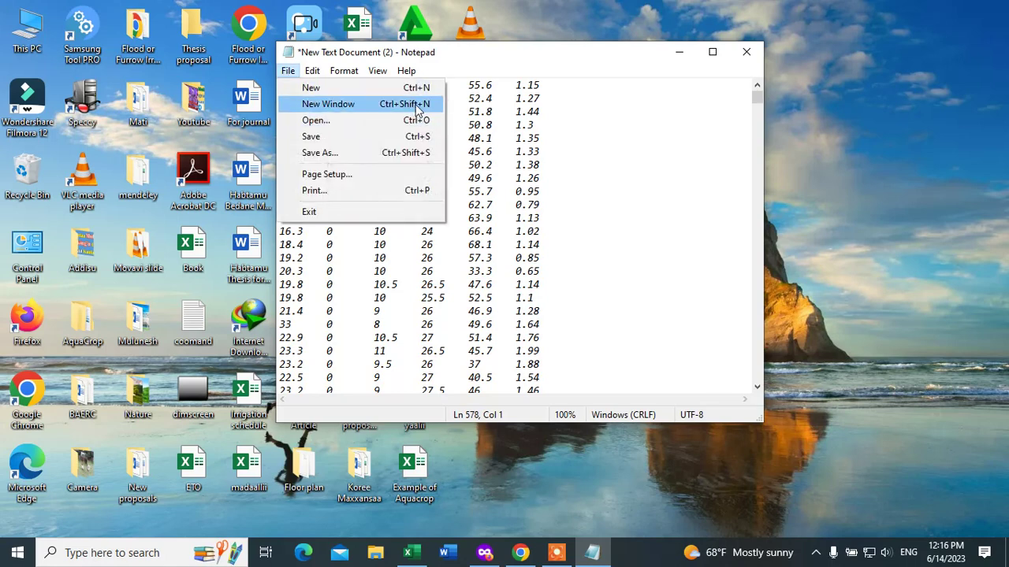
{"action": "left_click", "coordinate": [558, 112]}
{"action": "left_click", "coordinate": [288, 72]}
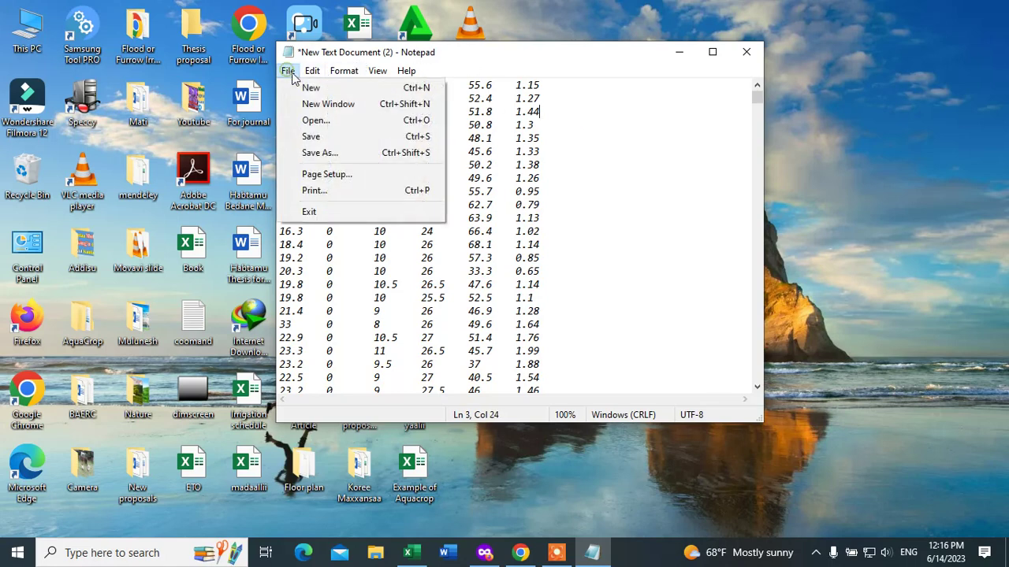
{"action": "left_click", "coordinate": [314, 137]}
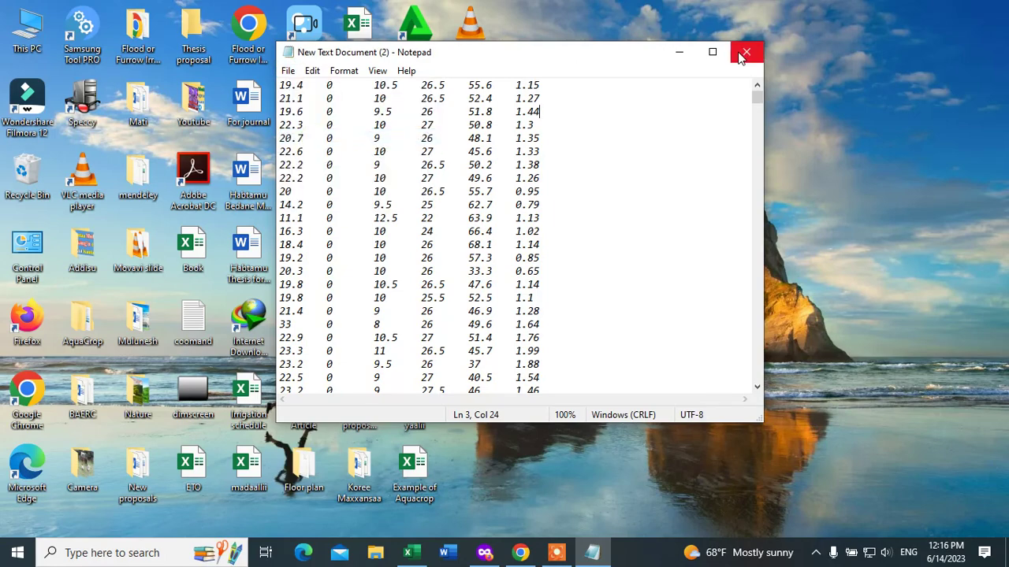
{"action": "left_click", "coordinate": [746, 52]}
Rename the New Text Document (2) file on the desktop as "Climate data for aquacrop" and refresh the desktop
{"action": "double_click", "coordinate": [470, 102]}
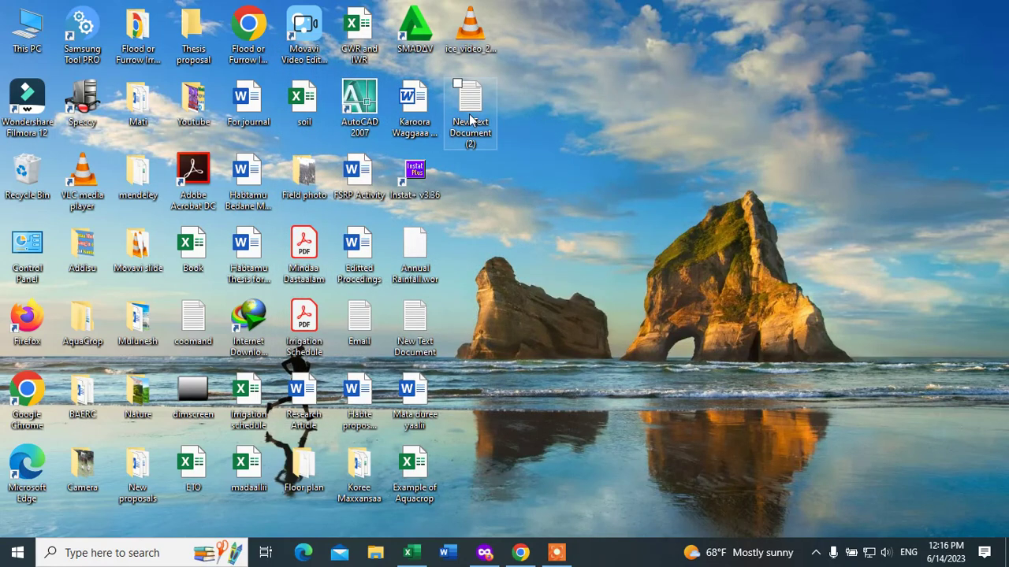
{"action": "right_click", "coordinate": [469, 112]}
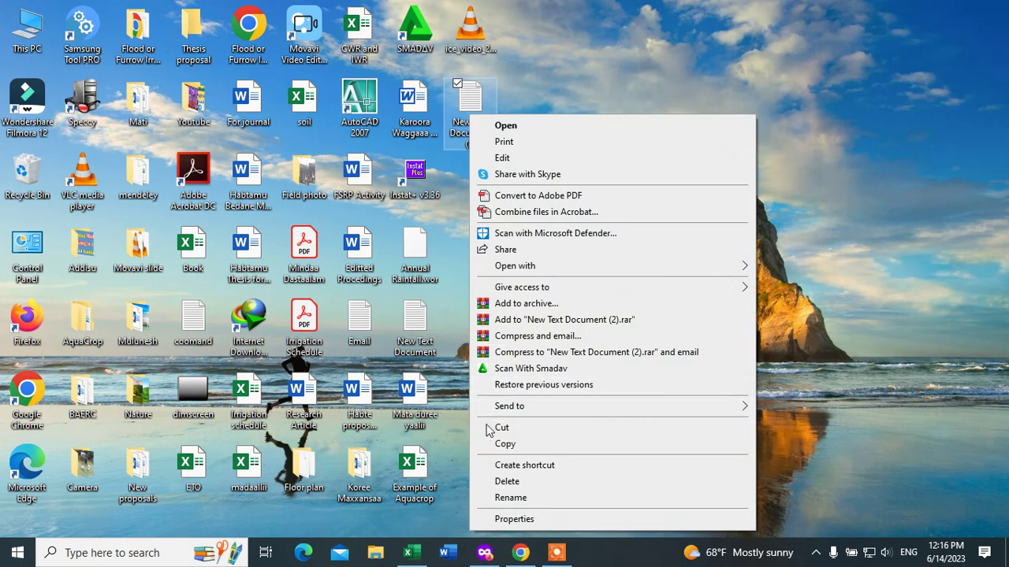
{"action": "left_click", "coordinate": [511, 499]}
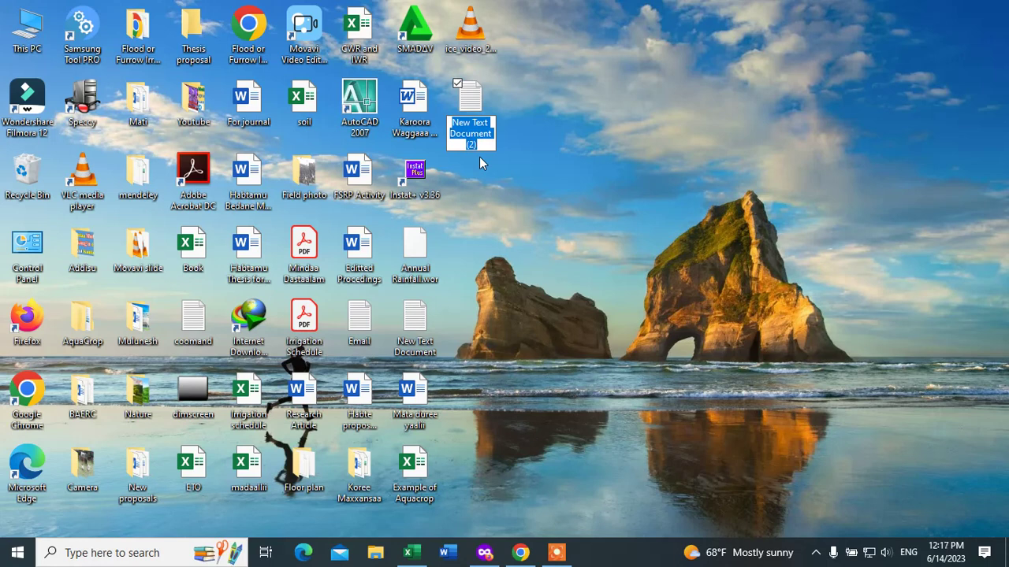
{"action": "type", "text": "cL"}
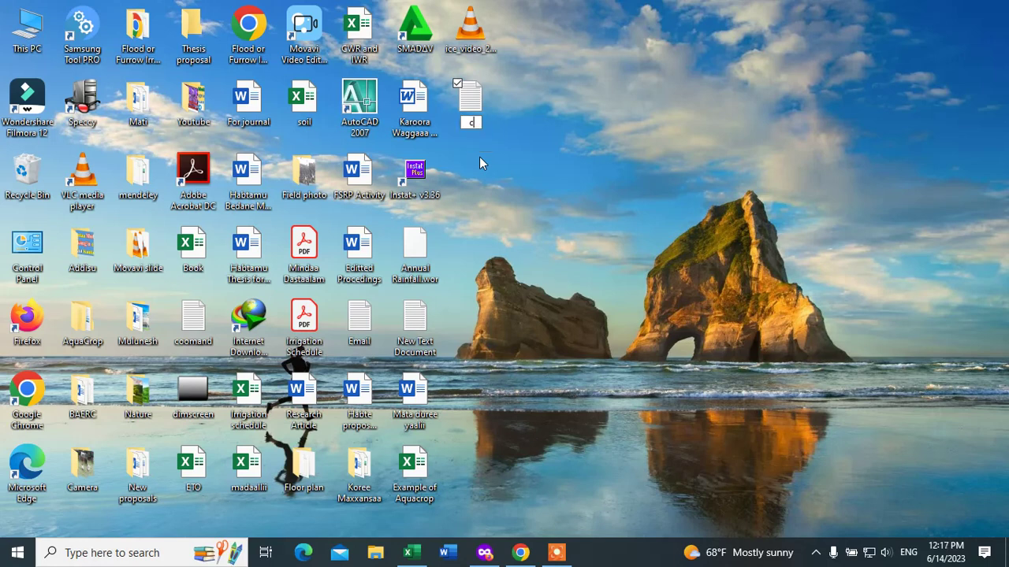
{"action": "key", "text": "BackSpace"}
{"action": "key", "text": "BackSpace"}
{"action": "key", "text": "BackSpace"}
{"action": "type", "text": "Climate dat"}
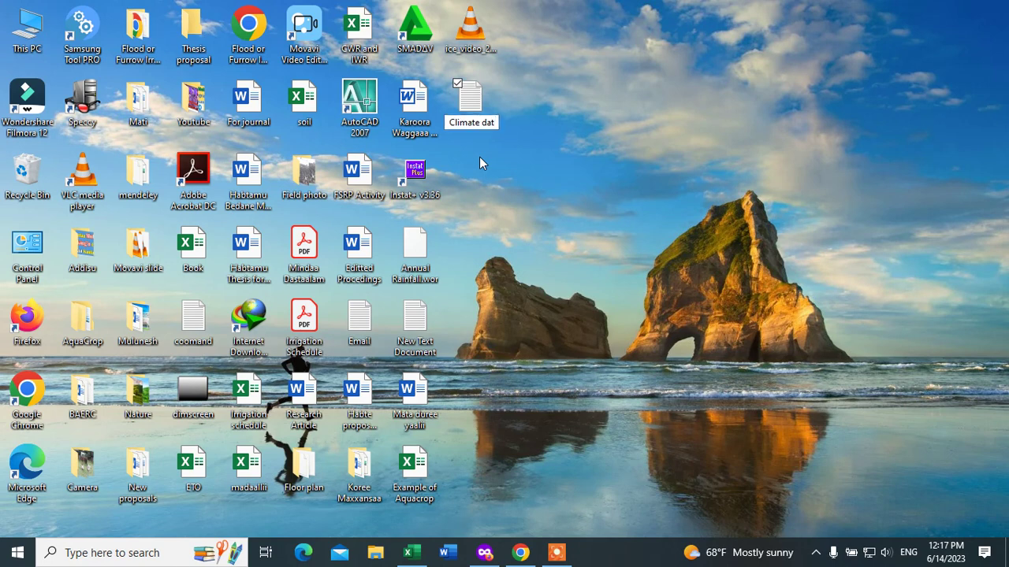
{"action": "type", "text": "a for"}
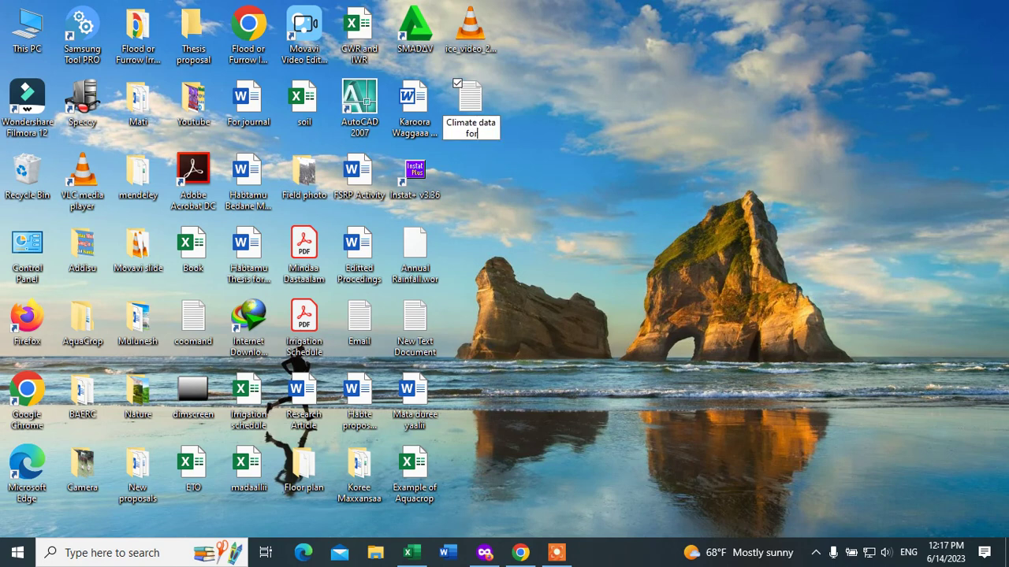
{"action": "type", "text": " aquacrop"}
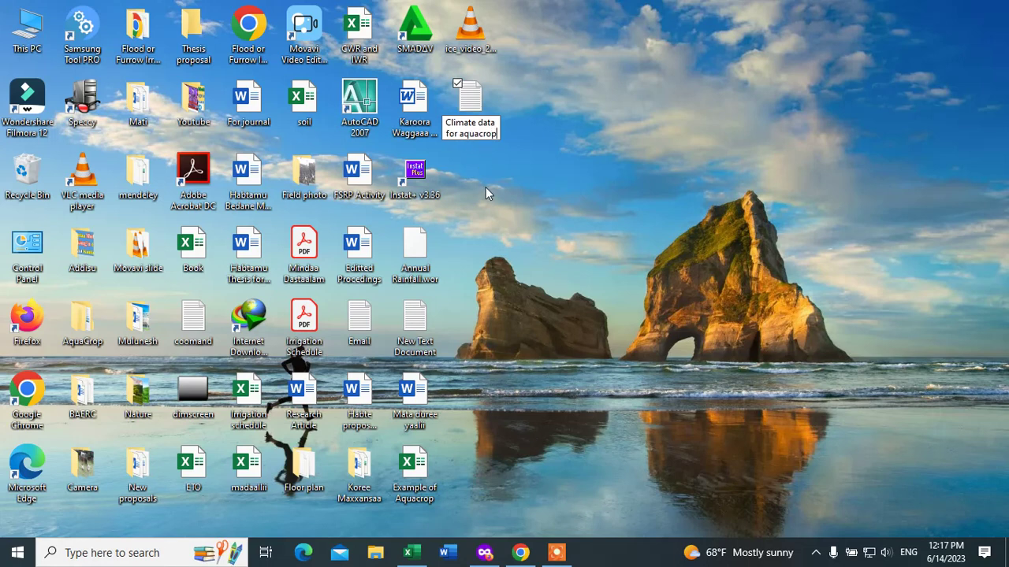
{"action": "left_click", "coordinate": [536, 120]}
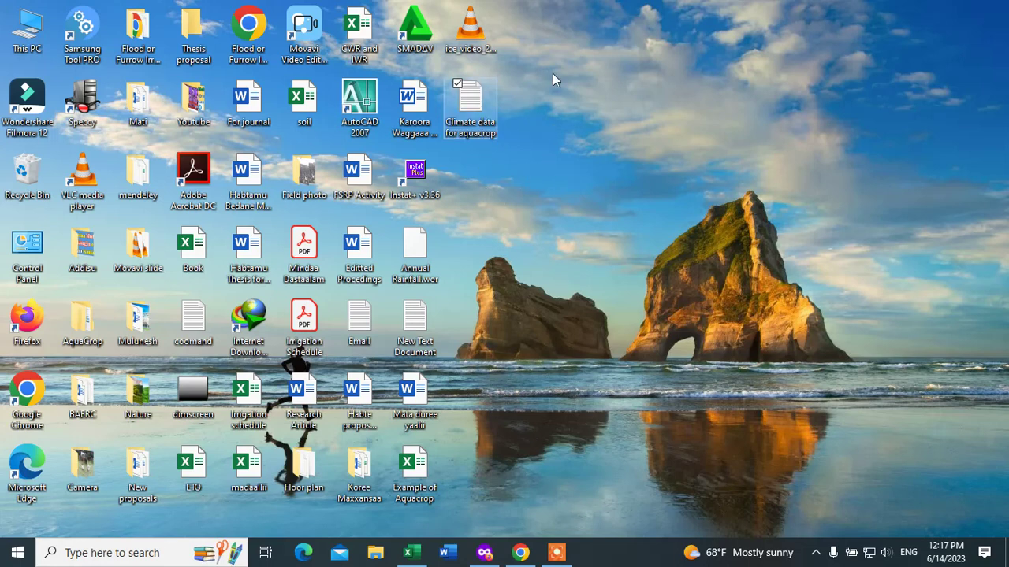
{"action": "right_click", "coordinate": [553, 79]}
{"action": "left_click", "coordinate": [581, 115]}
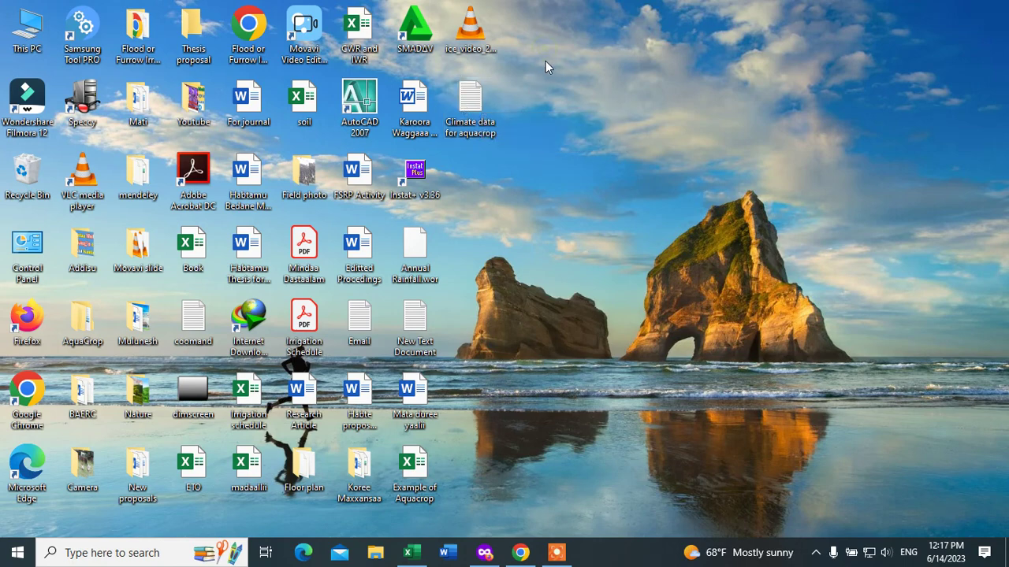
Copy the "Climate data for aquacrop" file from the desktop into the IMPORT folder of AquaCrop\AquaCropV61Nr02052018
{"action": "right_click", "coordinate": [473, 105]}
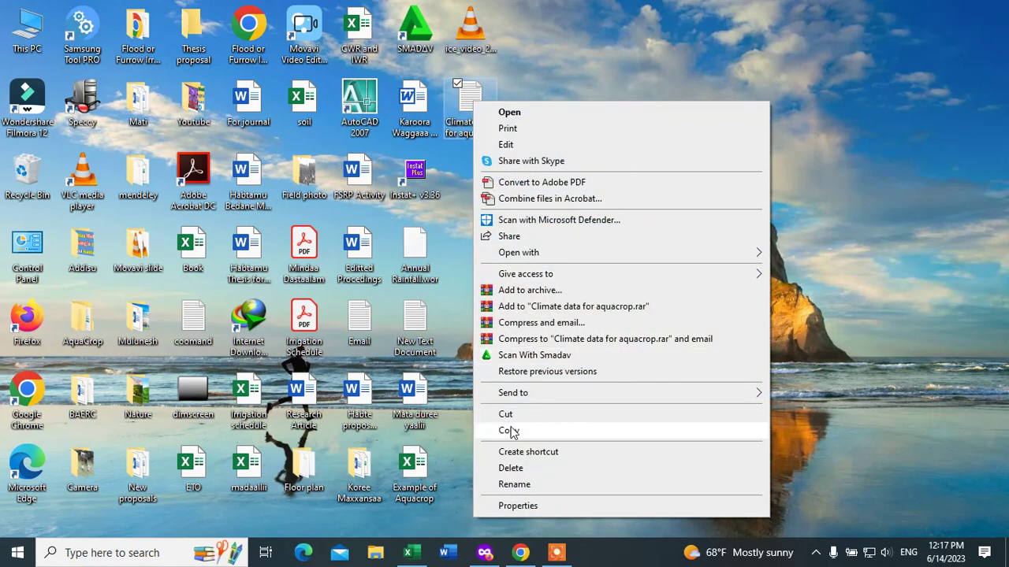
{"action": "left_click", "coordinate": [510, 431]}
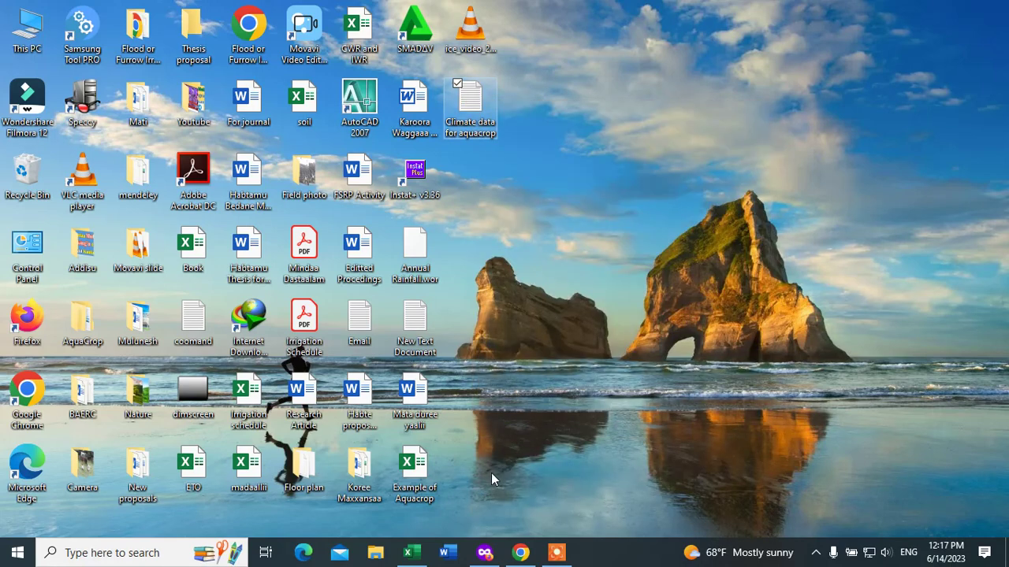
{"action": "double_click", "coordinate": [78, 327]}
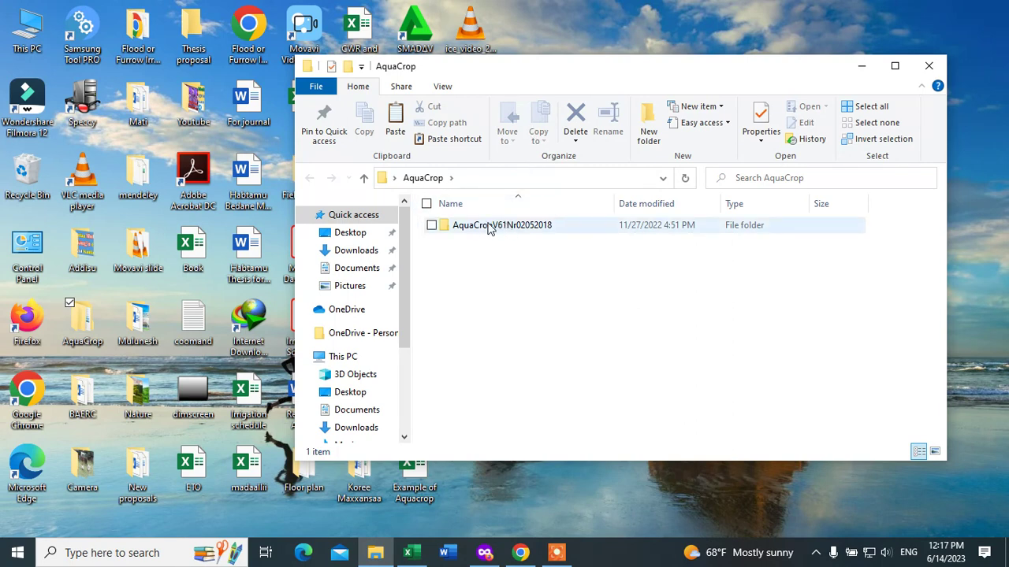
{"action": "double_click", "coordinate": [494, 228]}
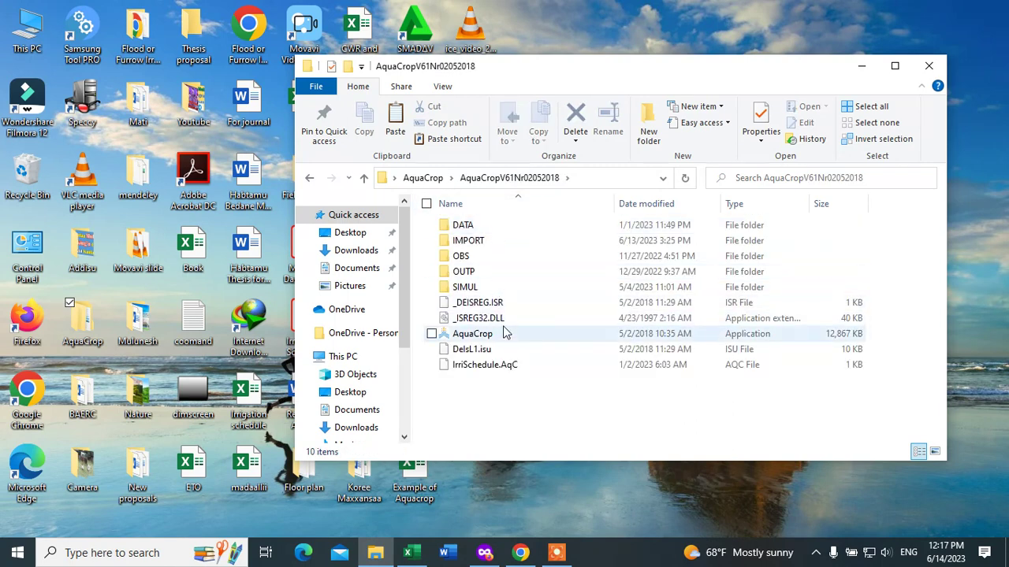
{"action": "double_click", "coordinate": [467, 243]}
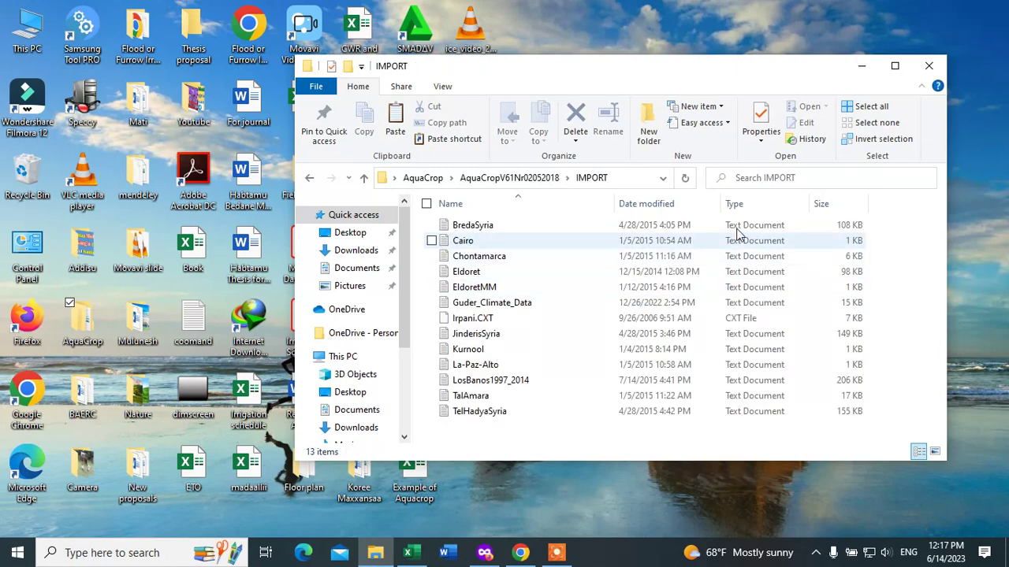
{"action": "left_click", "coordinate": [396, 116]}
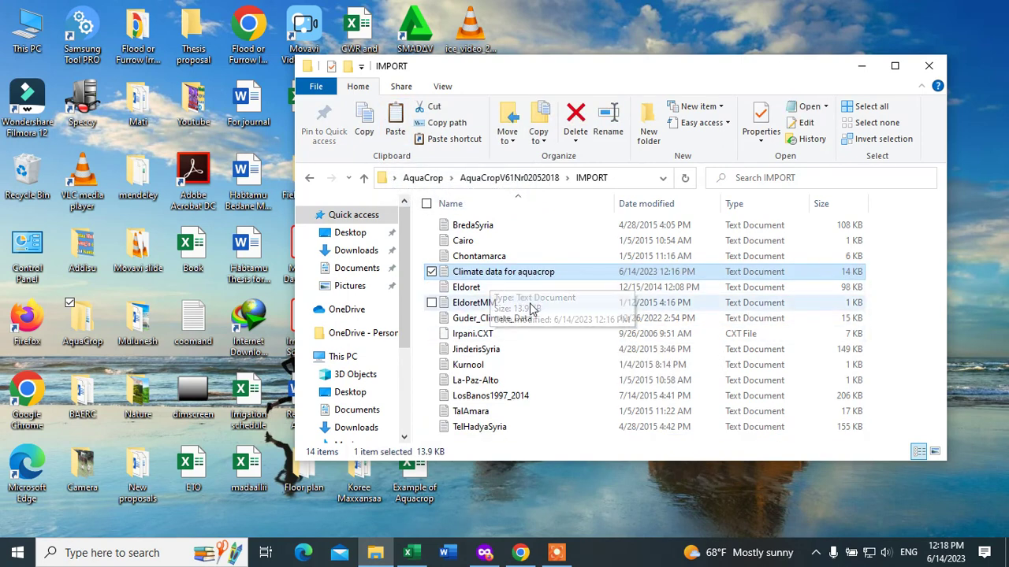
{"action": "left_click", "coordinate": [534, 302]}
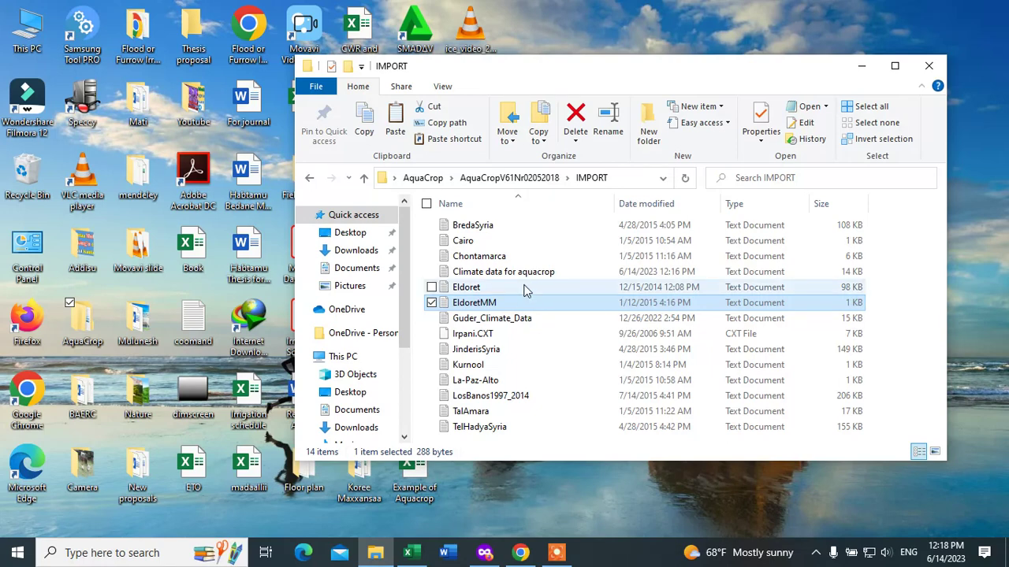